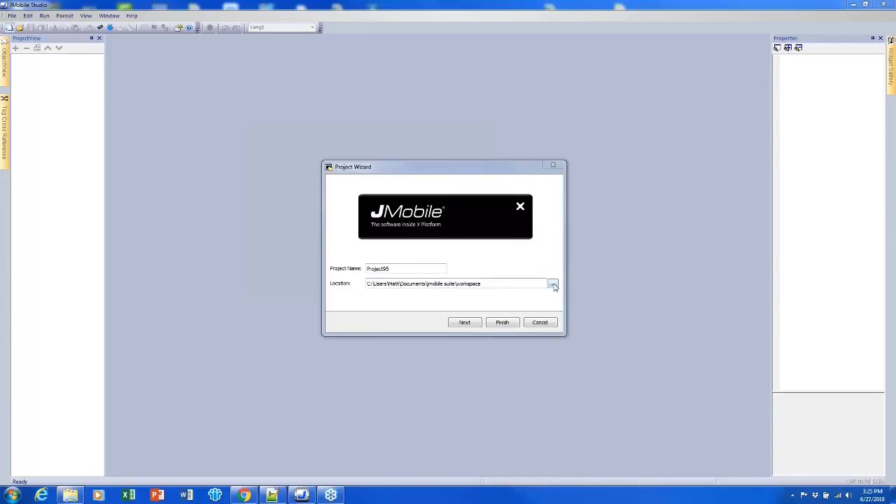
- Start a new project named Project95 in the default workspace location
click(420, 279)
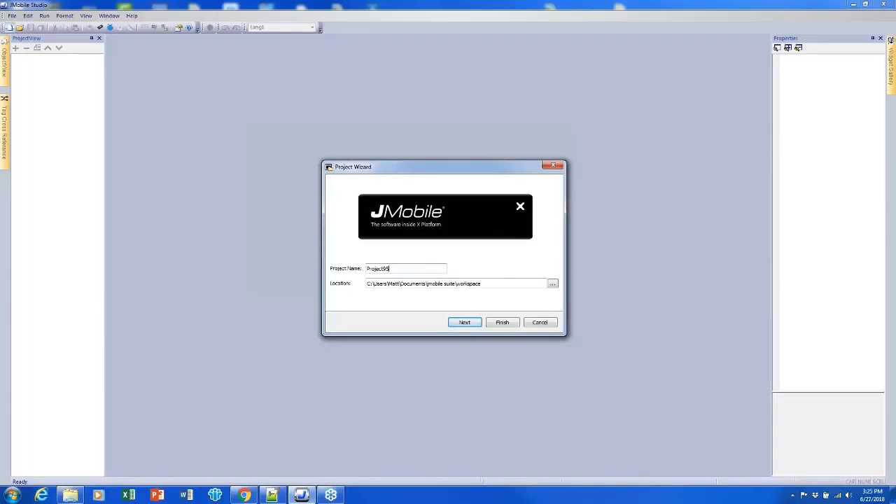
- Create Project95 for an eX710 panel in landscape orientation
click(464, 322)
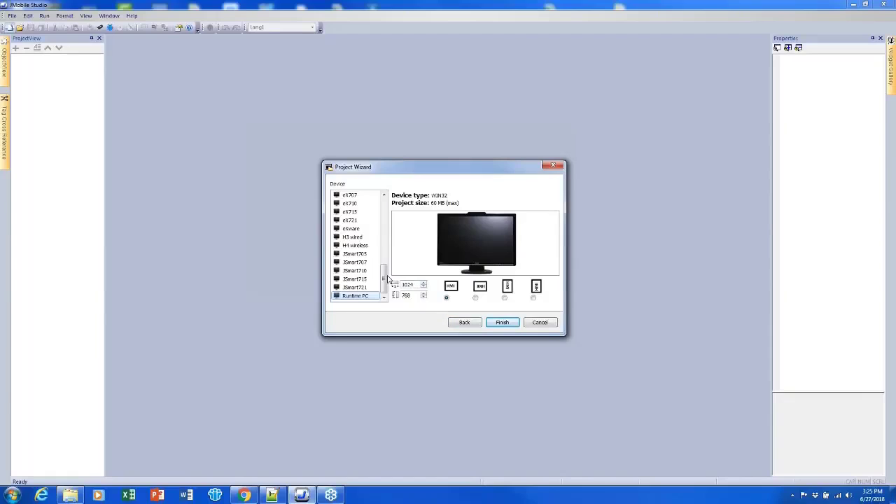
drag(387, 283, 384, 263)
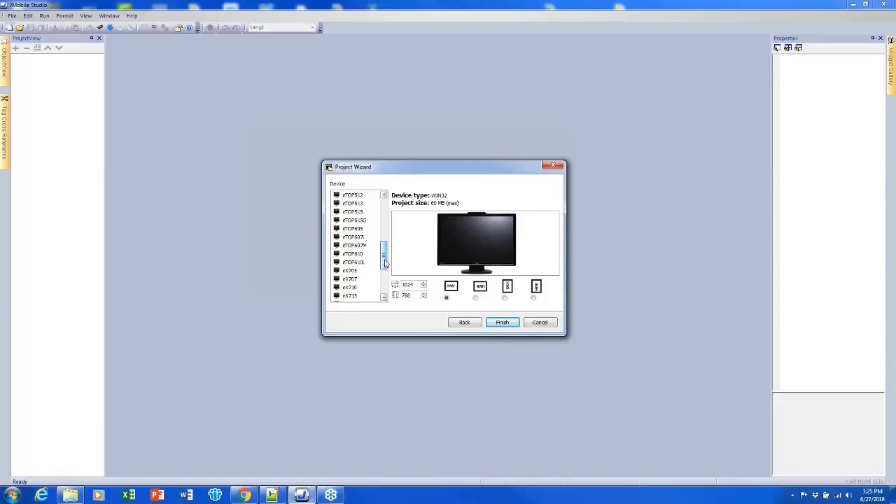
click(364, 279)
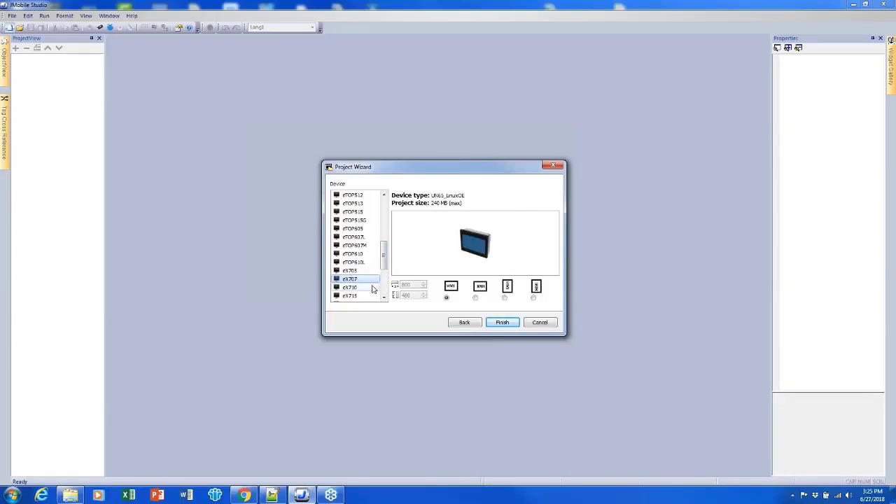
click(372, 288)
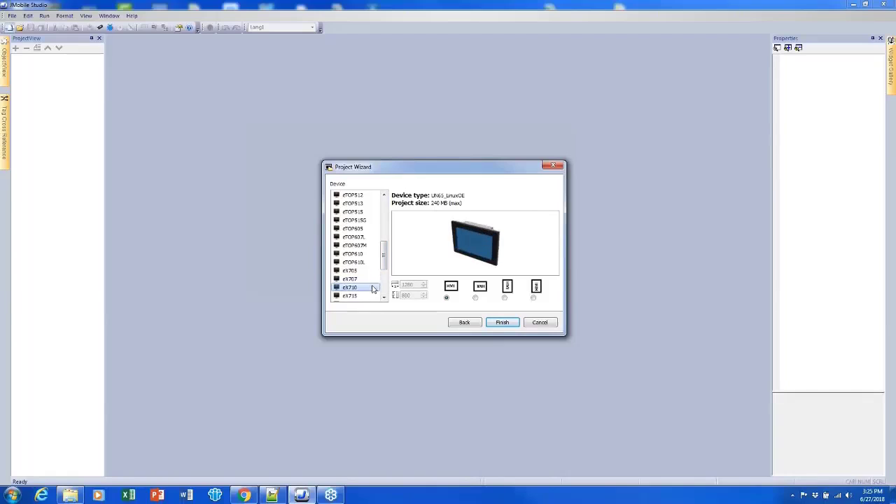
click(475, 298)
click(447, 299)
click(496, 321)
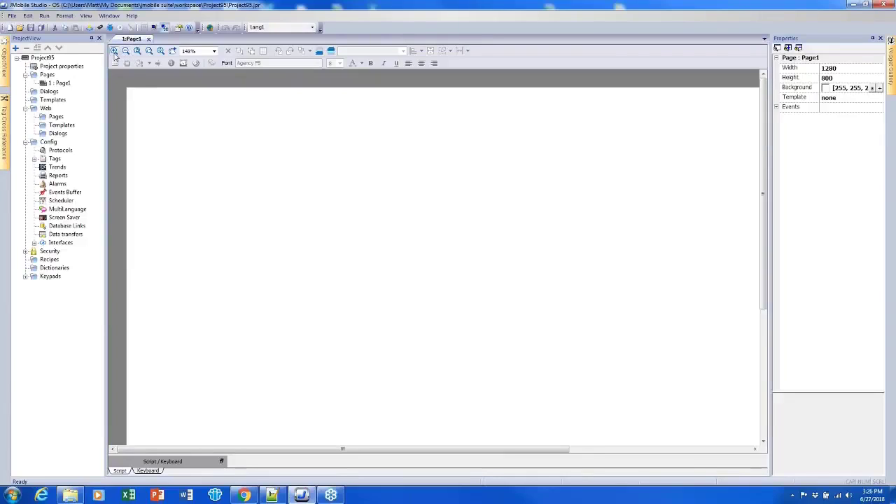
- Zoom out to about 78% so the whole 1280x800 Page1 is visible
click(126, 52)
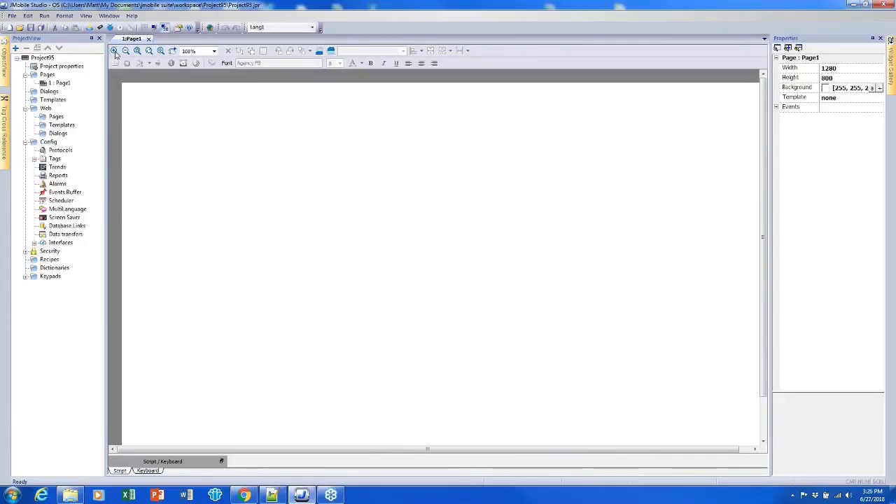
click(114, 51)
click(115, 51)
click(114, 52)
click(114, 52)
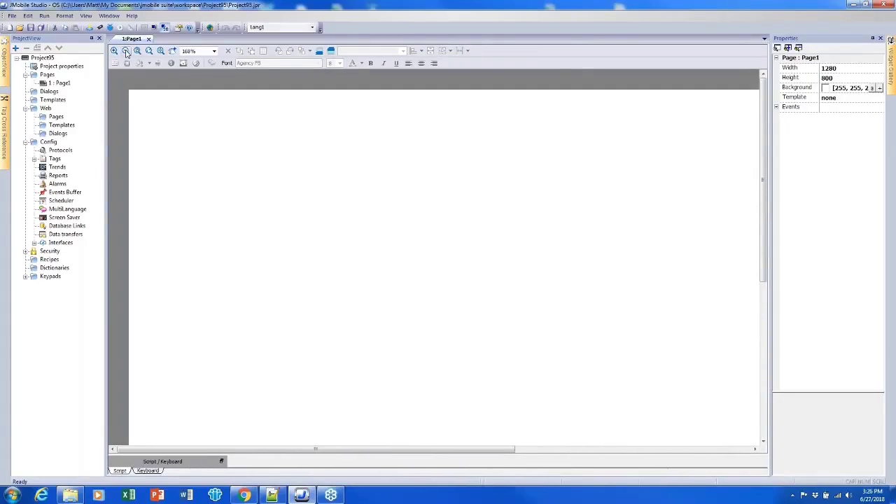
click(126, 53)
click(126, 53)
click(126, 53)
click(126, 53)
click(126, 52)
click(126, 53)
click(126, 52)
click(126, 52)
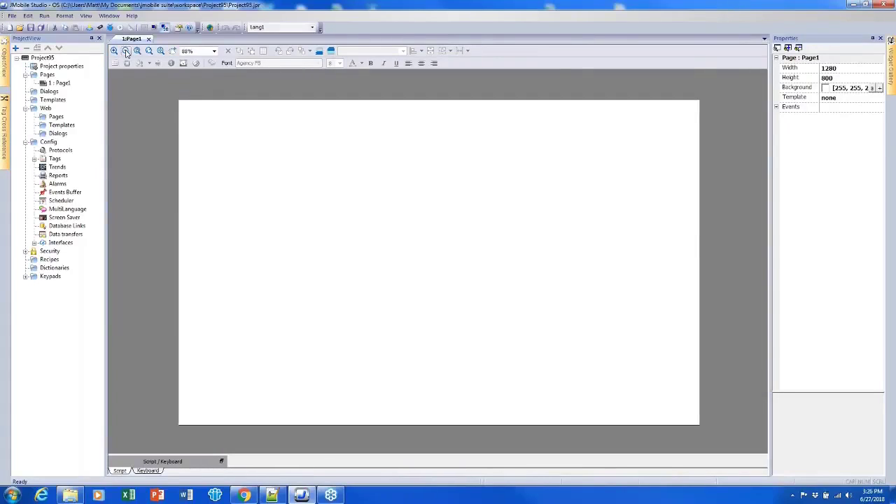
click(126, 52)
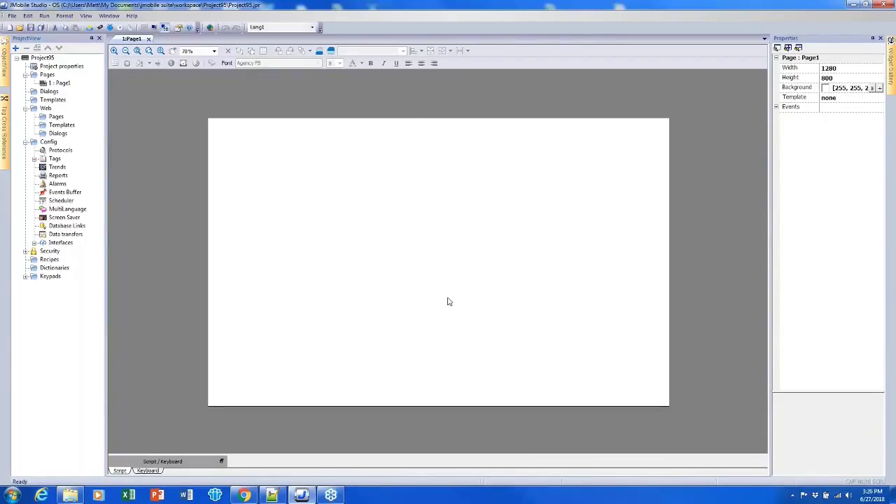
click(809, 70)
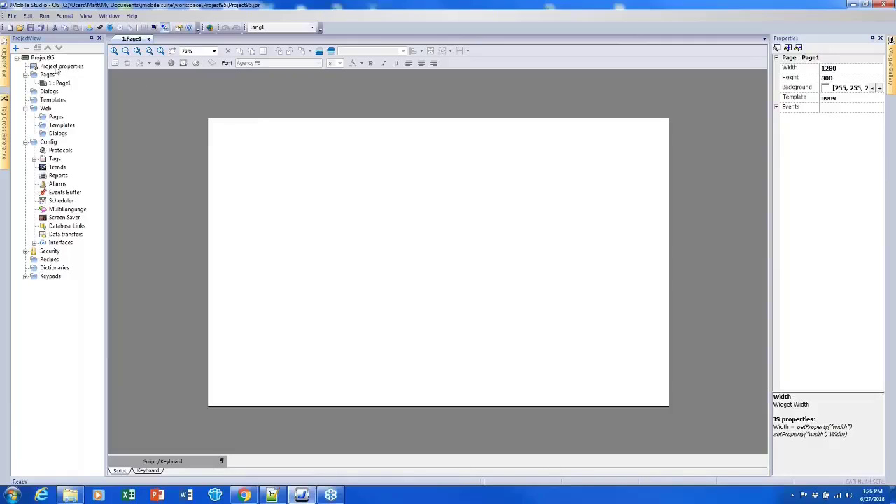
- Open Project properties and switch between the Page1 and Project95 tabs, ending on Project95
double_click(59, 66)
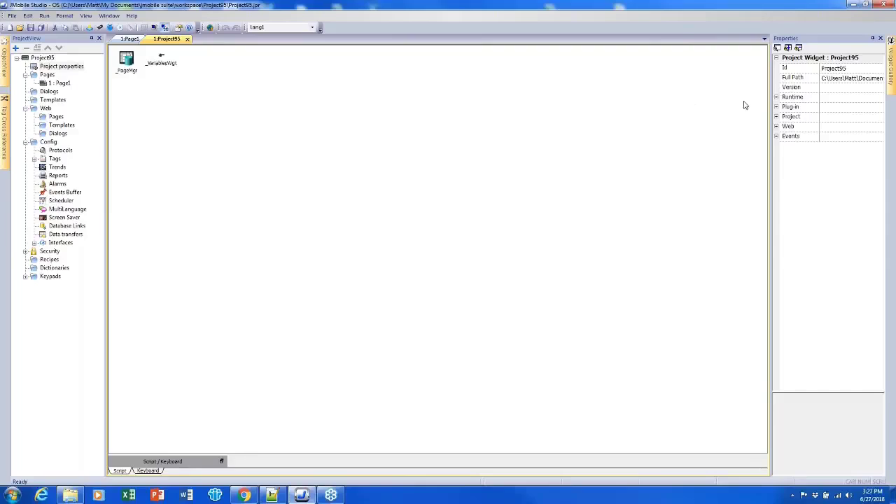
click(132, 39)
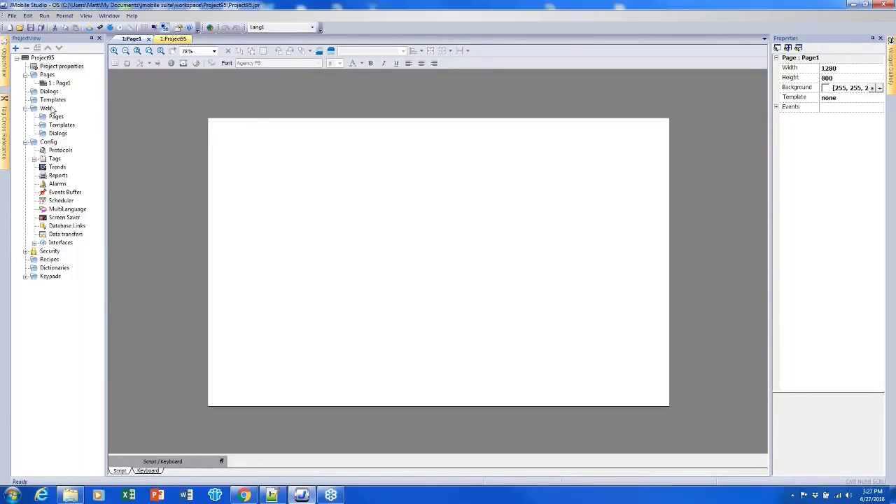
click(168, 40)
click(130, 40)
click(170, 40)
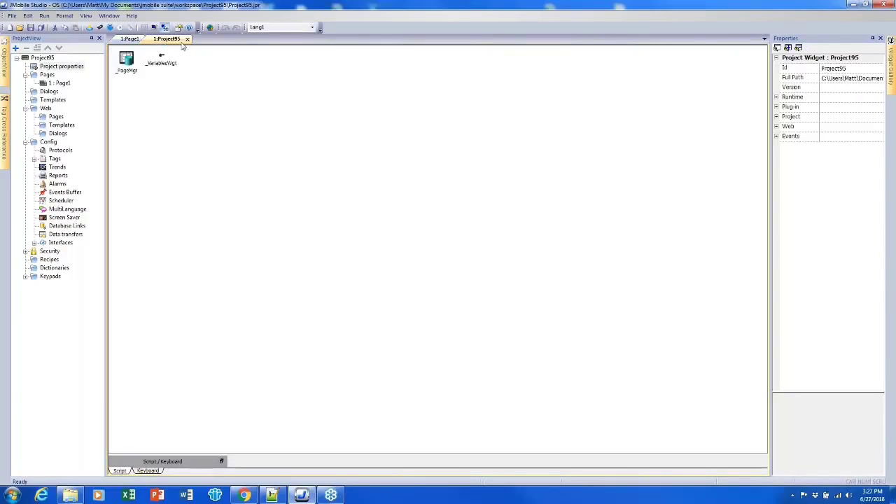
- Expand all project properties and select the Project Type row (eX710, landscape)
click(776, 51)
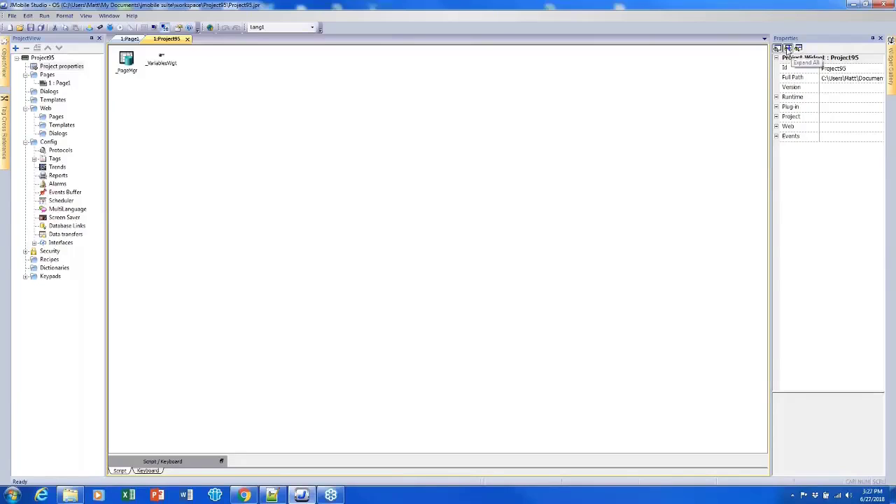
click(787, 49)
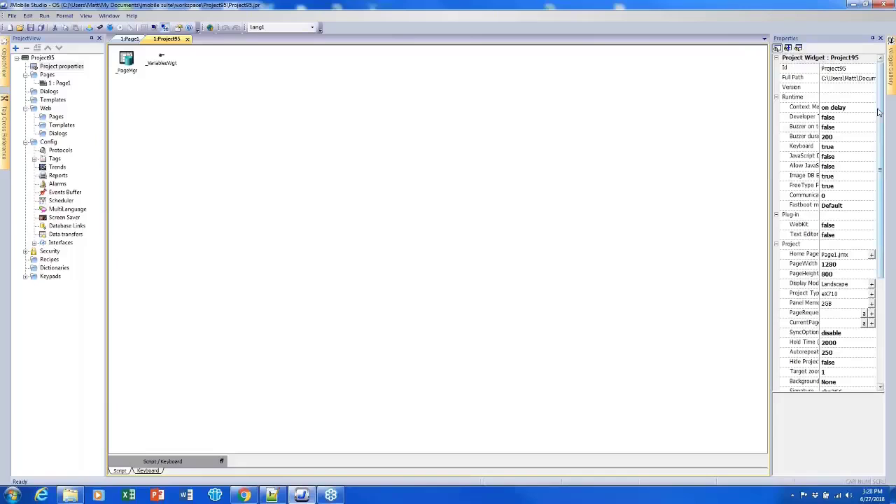
drag(880, 117, 884, 156)
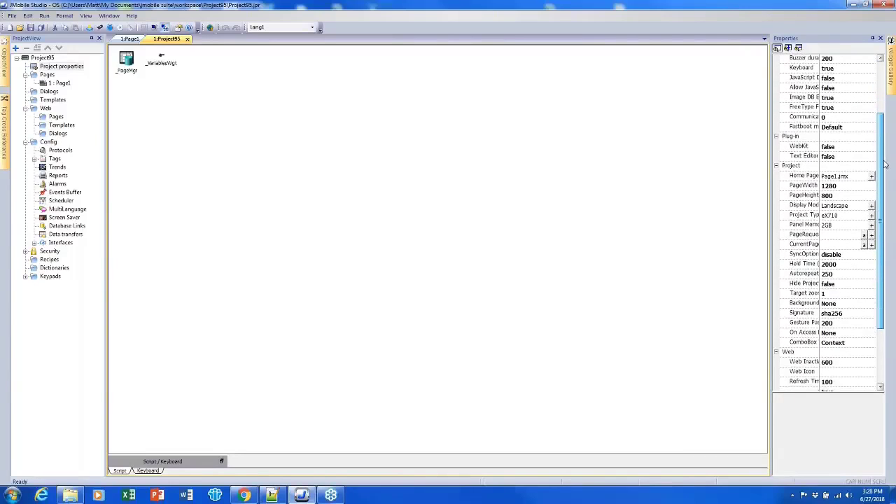
scroll(885, 164, down, 1)
click(809, 204)
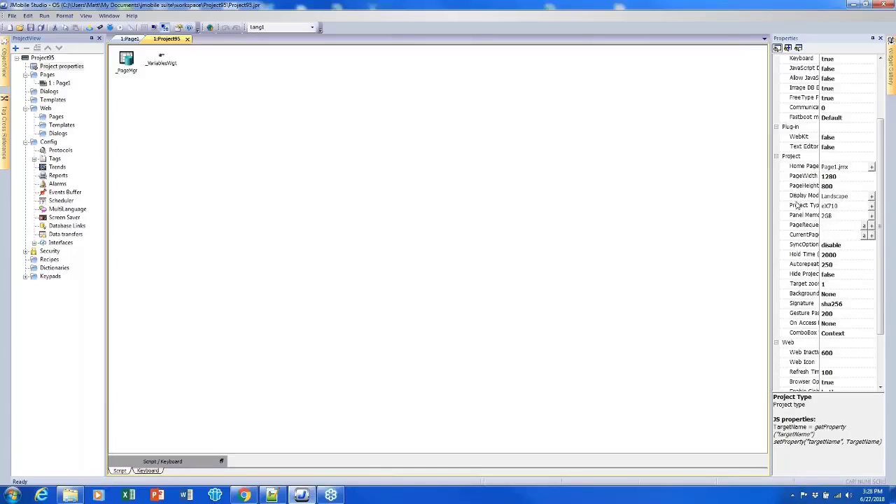
click(842, 207)
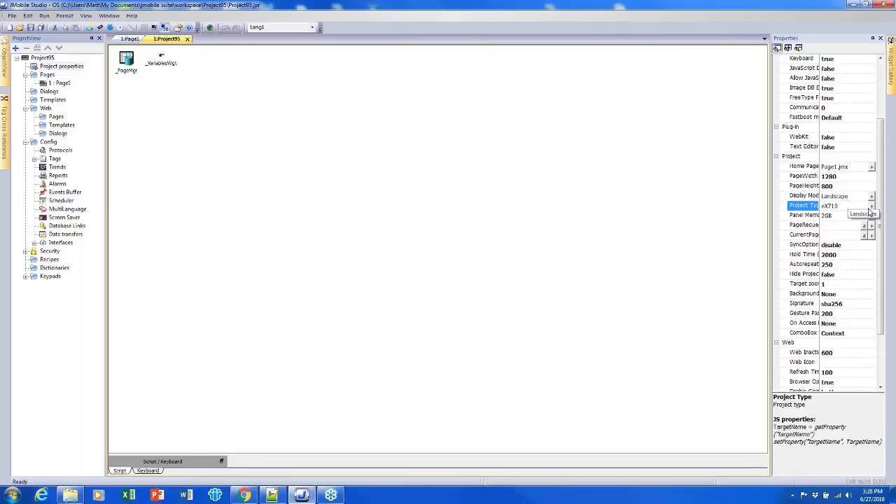
- Change the Project Type to eX707 and accept the page resize to 800x480
click(871, 207)
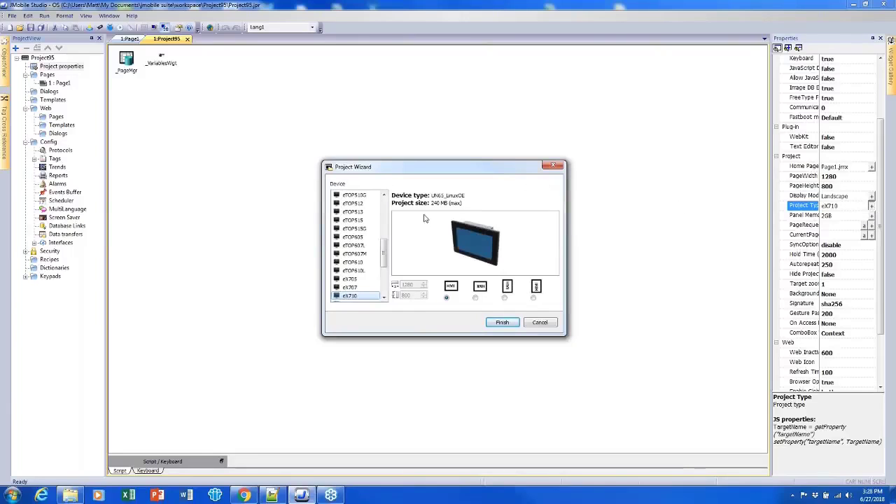
click(367, 289)
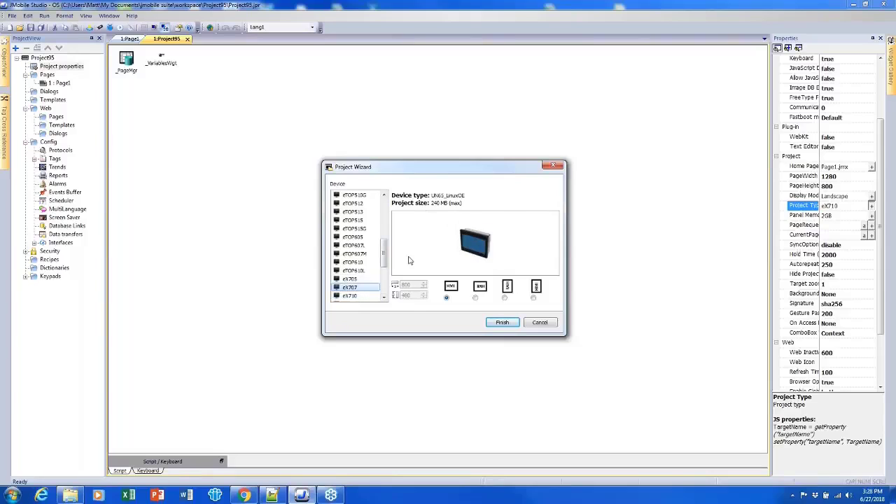
click(501, 324)
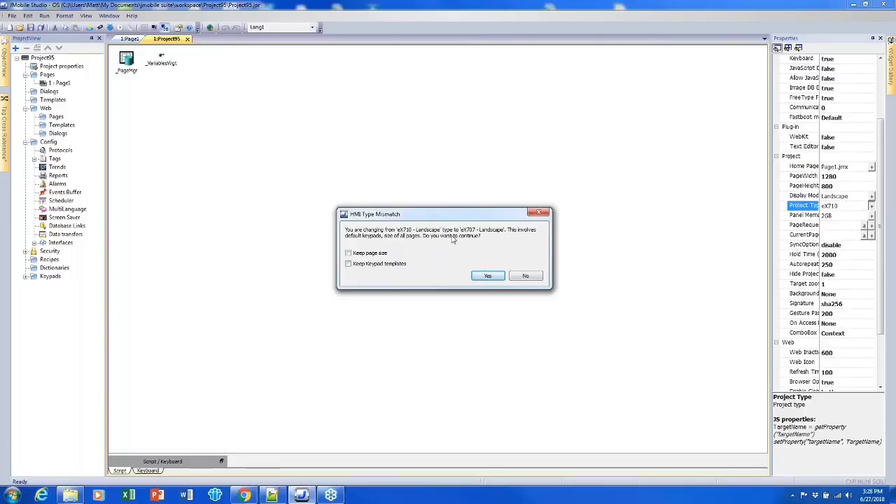
click(488, 276)
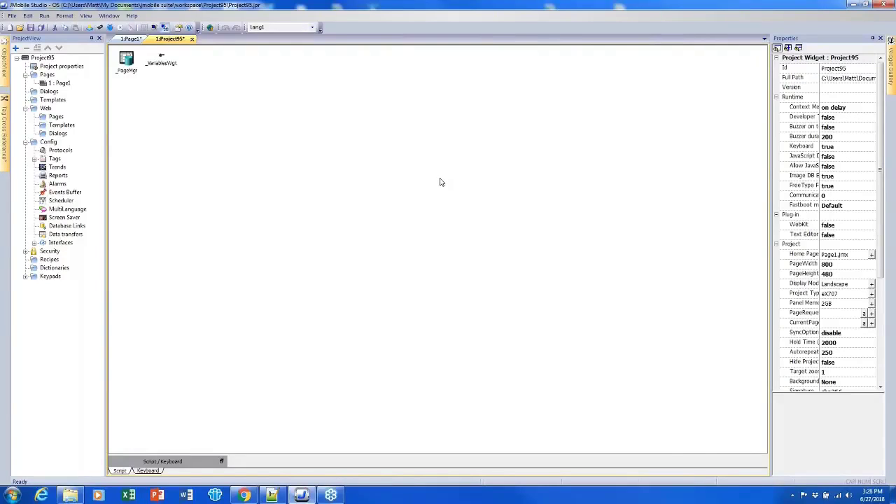
click(810, 265)
click(812, 273)
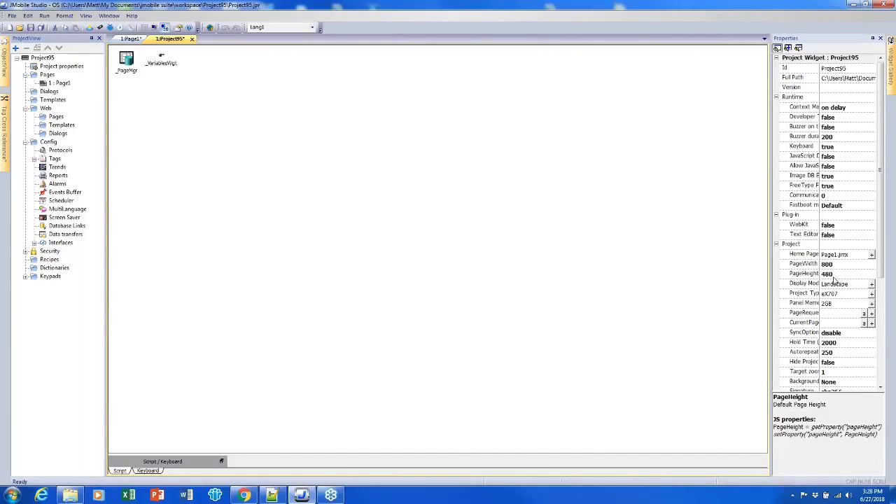
scroll(879, 189, down, 1)
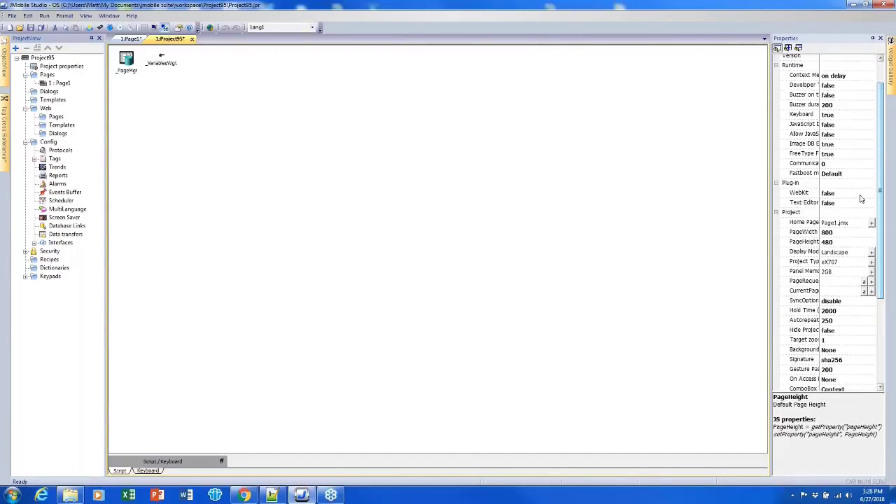
click(137, 40)
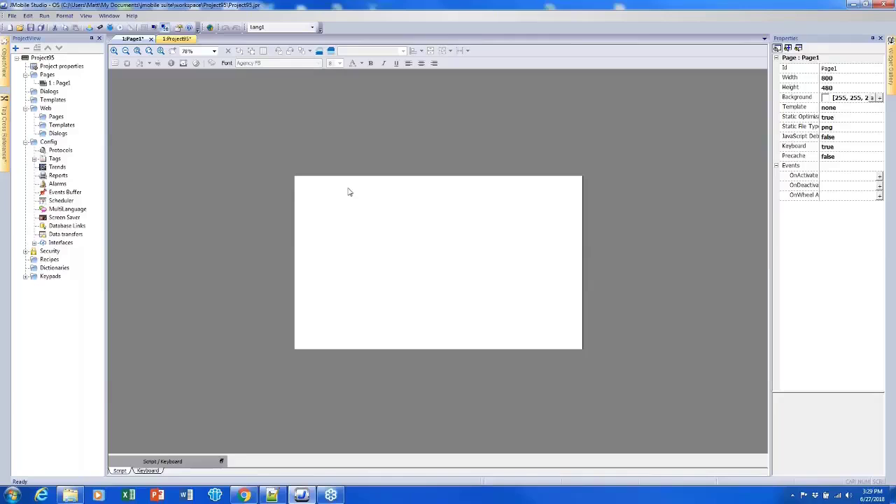
click(175, 39)
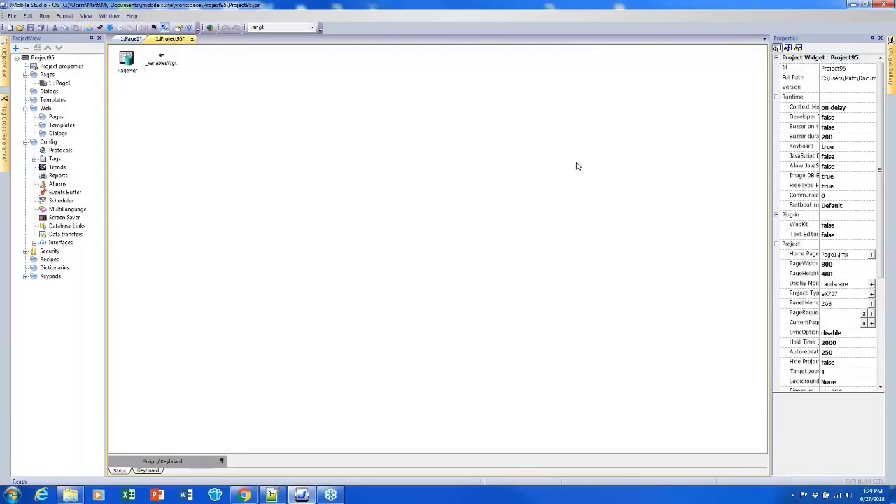
click(800, 373)
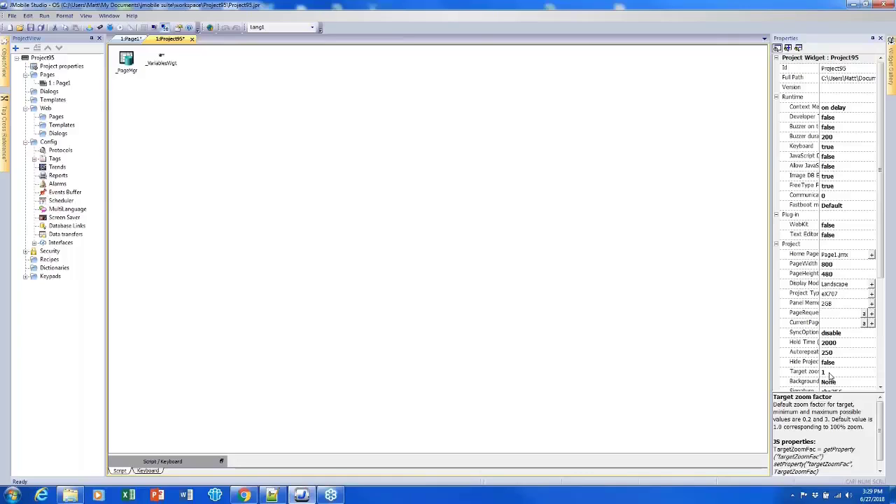
click(812, 268)
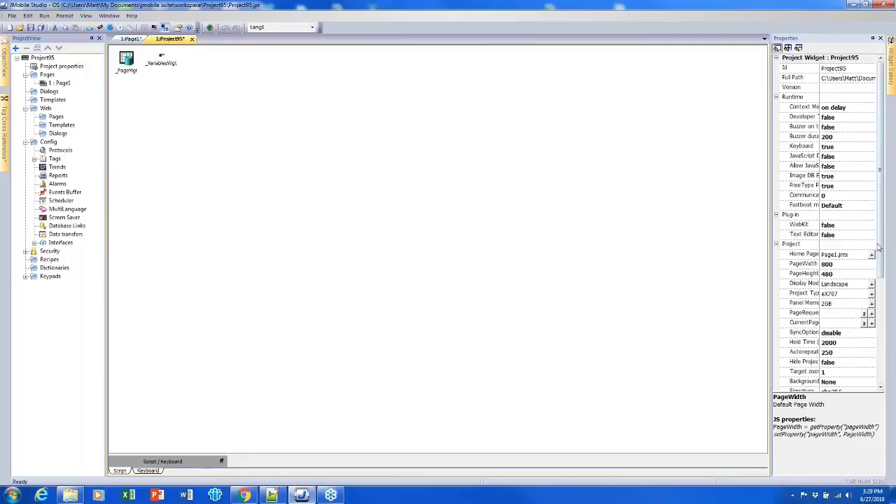
scroll(852, 310, down, 1)
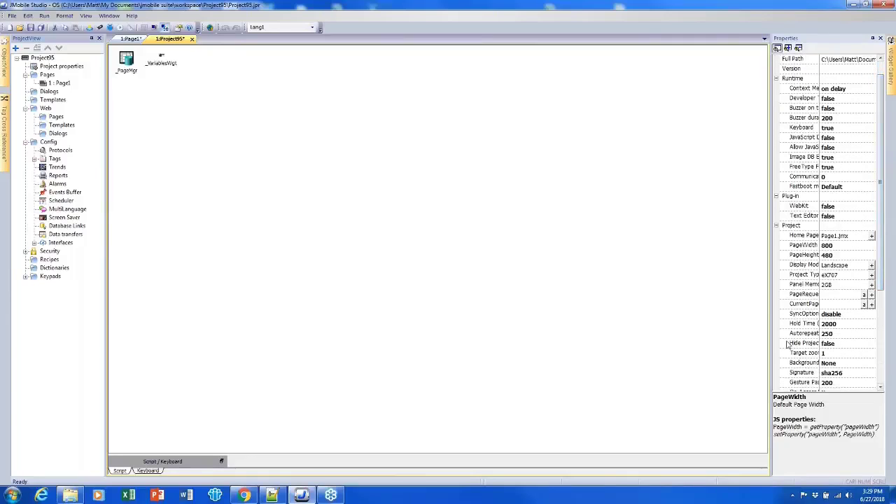
- Save Page1 and the project with Save All, then close the Project95 settings tab
click(133, 40)
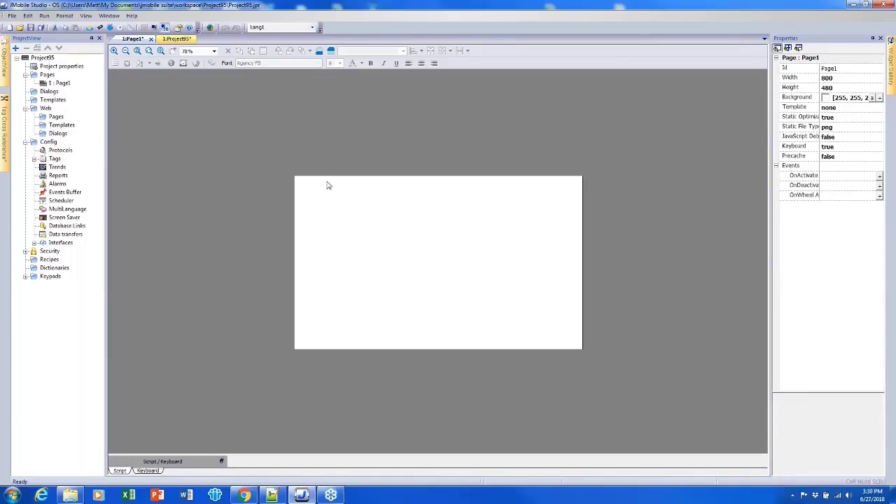
drag(271, 142, 620, 384)
click(31, 27)
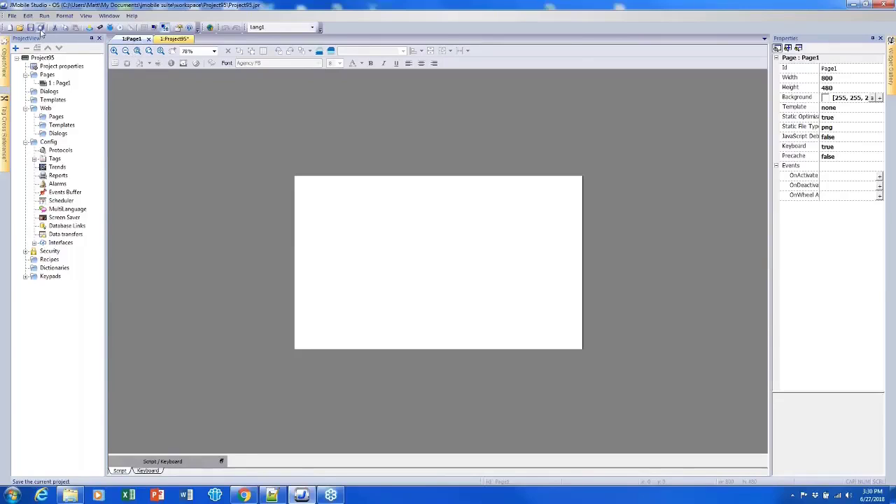
click(40, 28)
click(175, 40)
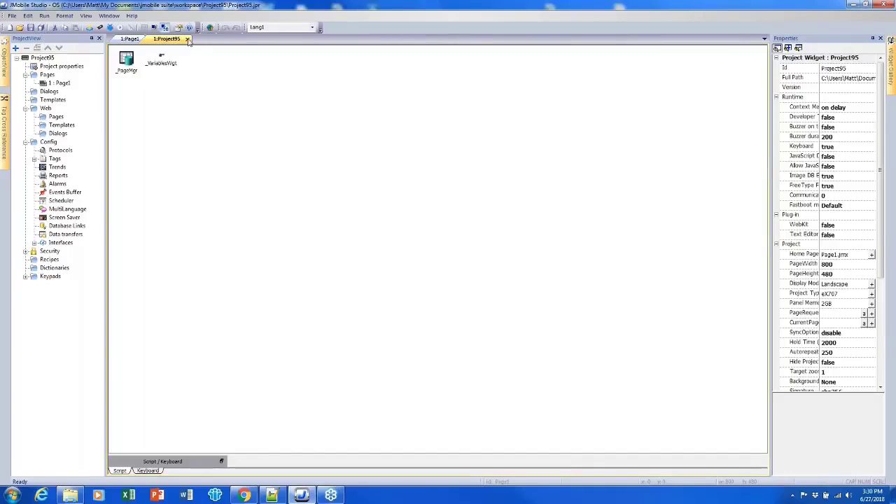
click(190, 39)
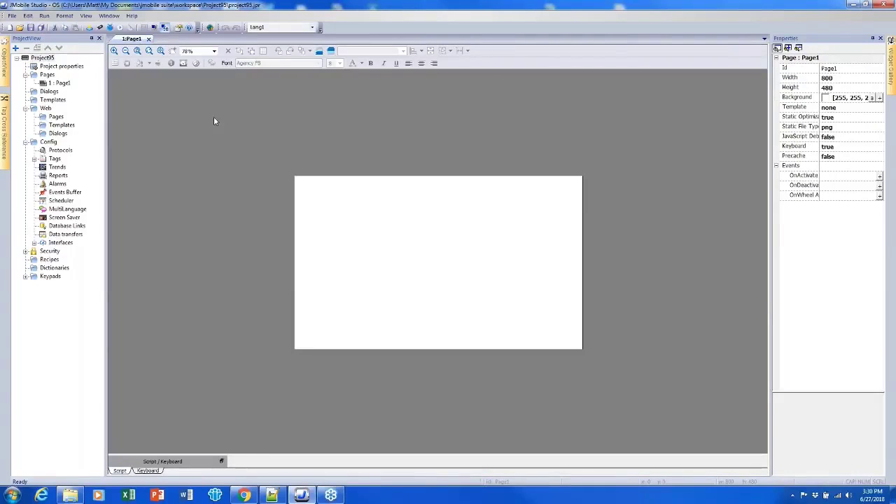